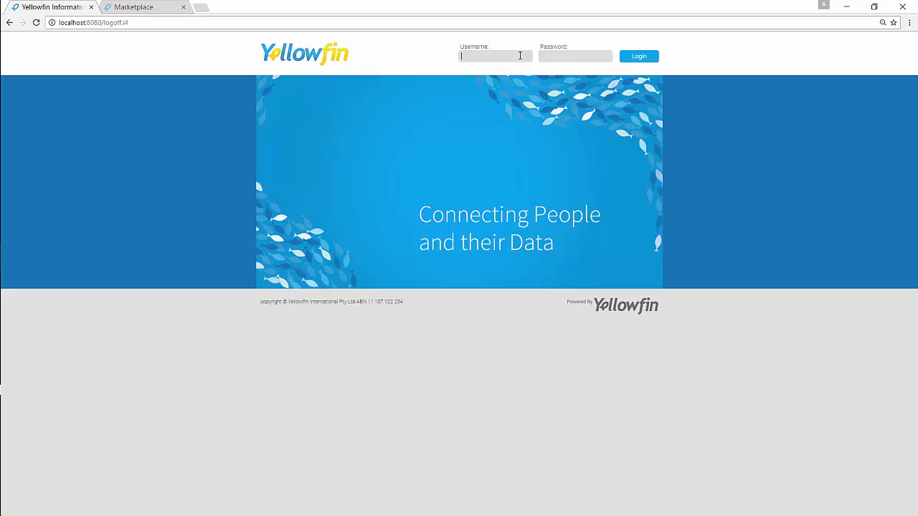
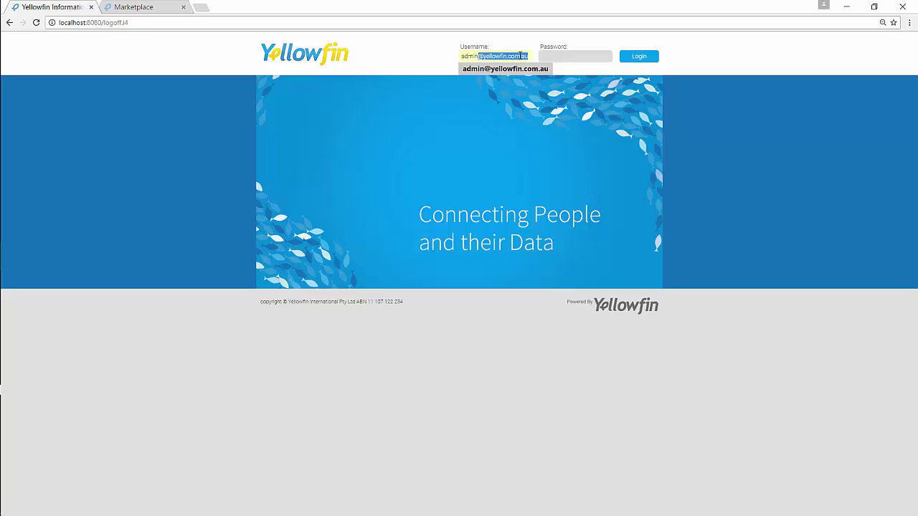
- Log in to Yellowfin with the admin account's username and password, then continue past the licence notice
{"action": "key", "text": "Tab"}
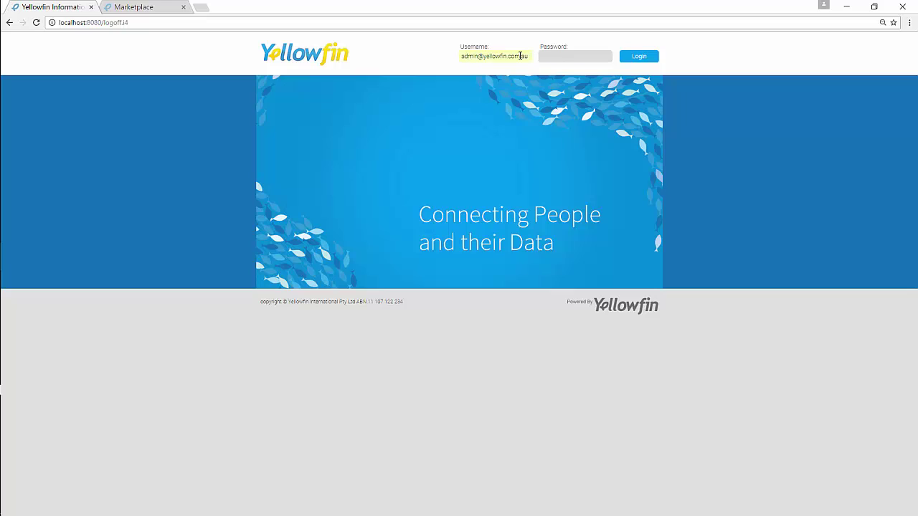
{"action": "type", "text": "tes"}
{"action": "left_click", "coordinate": [649, 56]}
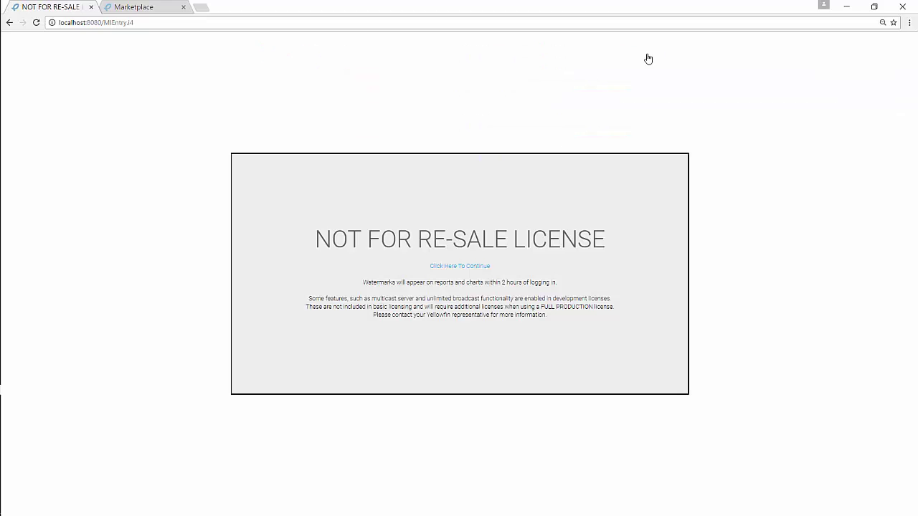
{"action": "left_click", "coordinate": [454, 266]}
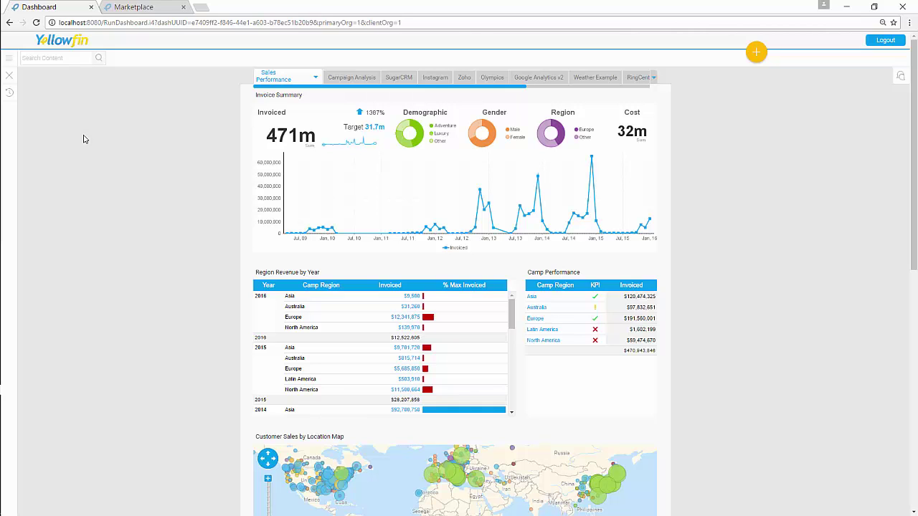
- Switch to the Yellowfin Marketplace page and scroll to its free Connectors listing
{"action": "left_click", "coordinate": [133, 8]}
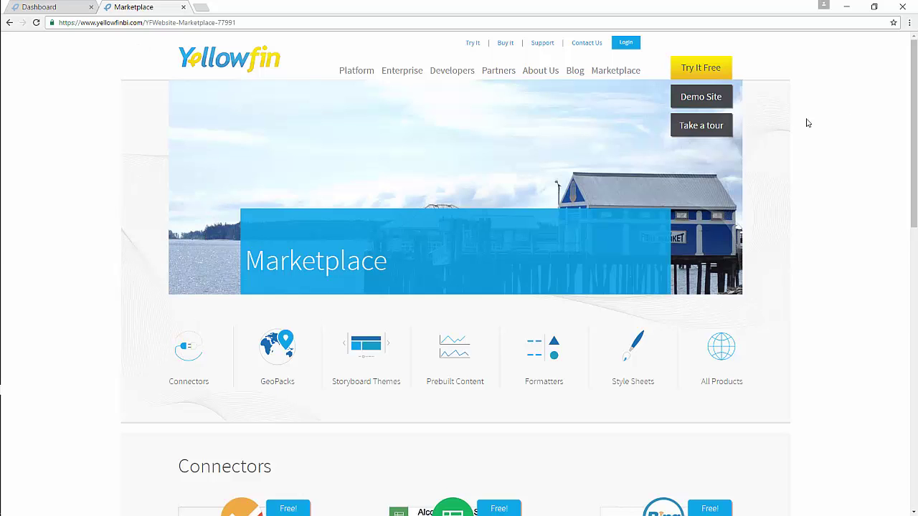
{"action": "mouse_move", "coordinate": [915, 105]}
{"action": "left_mouse_down"}
{"action": "mouse_move", "coordinate": [915, 294]}
{"action": "mouse_move", "coordinate": [914, 91]}
{"action": "left_mouse_up"}
- Return to the Yellowfin dashboard and go to Administration > Plugin Management
{"action": "left_click", "coordinate": [54, 8]}
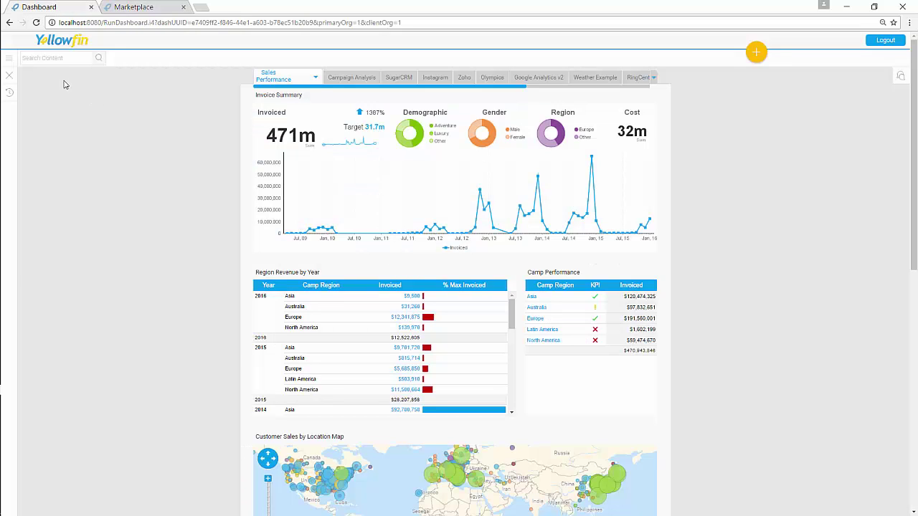
{"action": "left_click", "coordinate": [11, 63]}
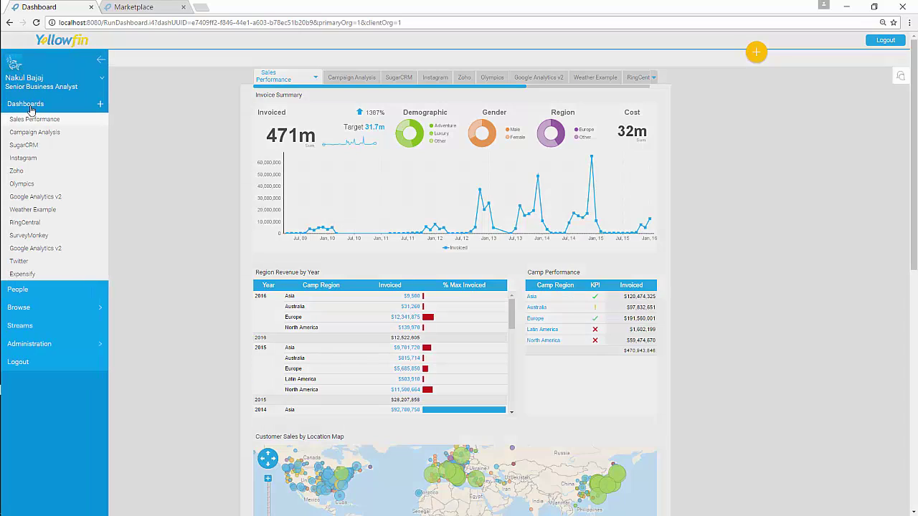
{"action": "left_click", "coordinate": [33, 347]}
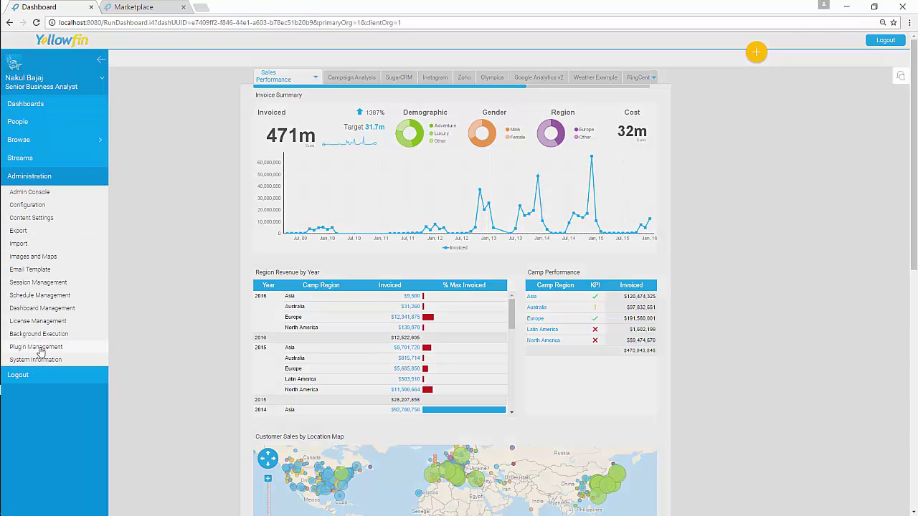
{"action": "left_click", "coordinate": [37, 348]}
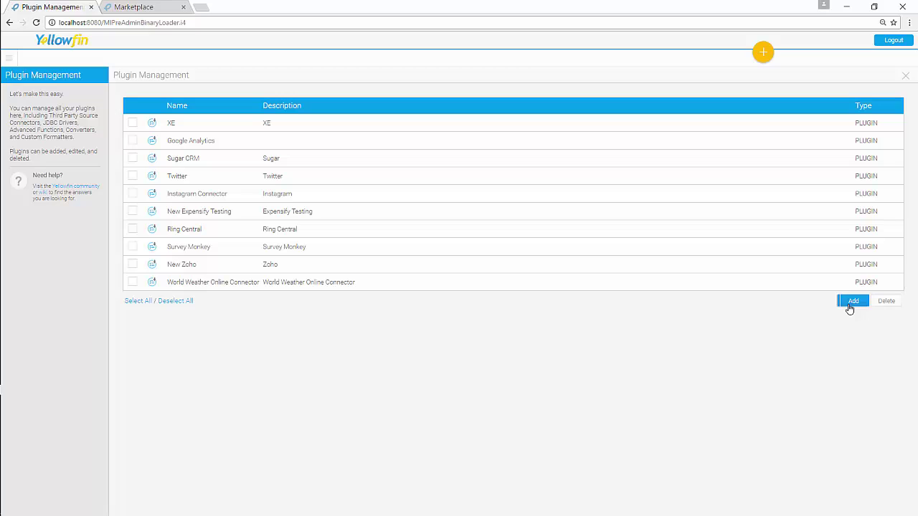
- Add a new plugin named 'MyFacebook Connector' with description 'My Facebook Connector Data Api'
{"action": "left_click", "coordinate": [849, 302]}
{"action": "left_click", "coordinate": [434, 202]}
{"action": "type", "text": "MyFac"}
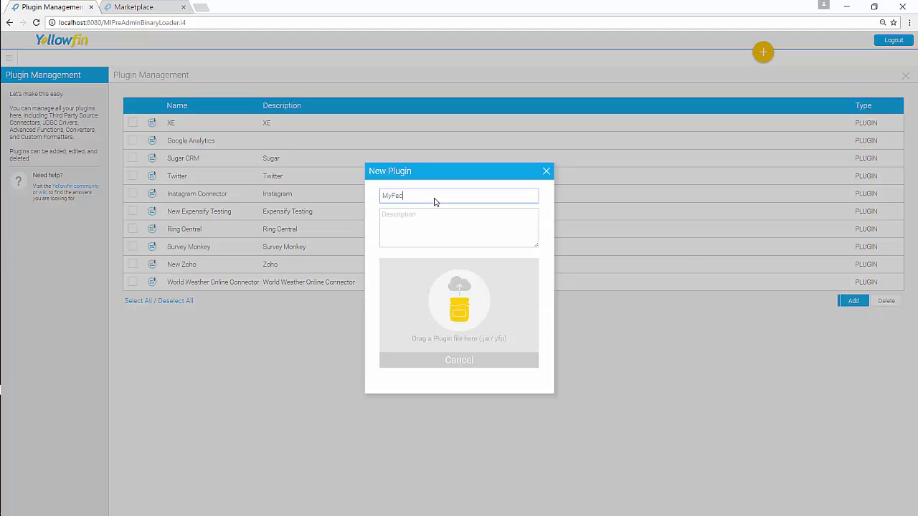
{"action": "type", "text": "en"}
{"action": "type", "text": "book "}
{"action": "type", "text": "Connec"}
{"action": "type", "text": "tor"}
{"action": "key", "text": "Tab"}
{"action": "type", "text": "My "}
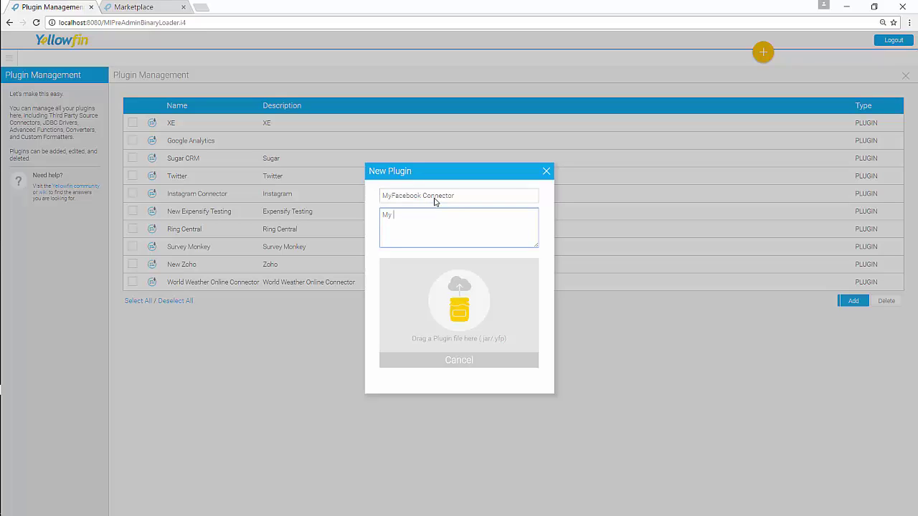
{"action": "type", "text": "Facebook Connector Data Api"}
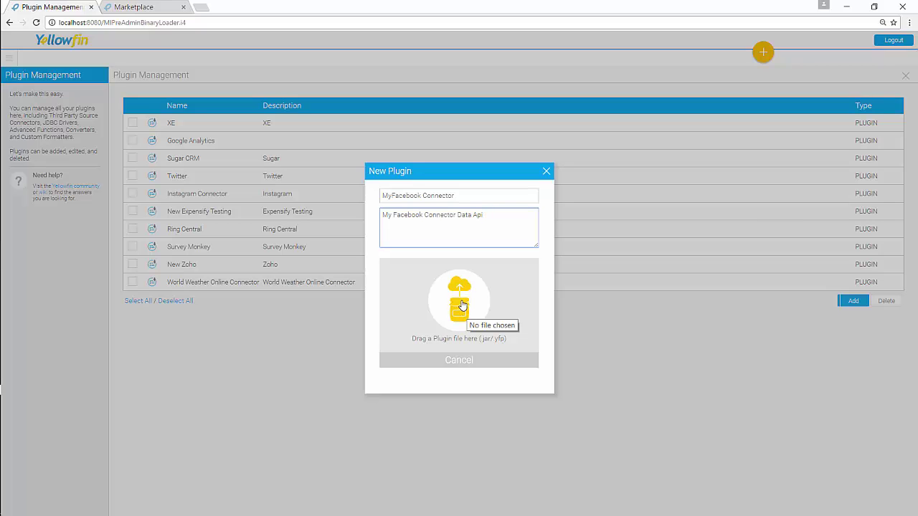
- Upload the connector-facebook.yfp package to the new plugin and submit it
{"action": "left_click", "coordinate": [463, 307]}
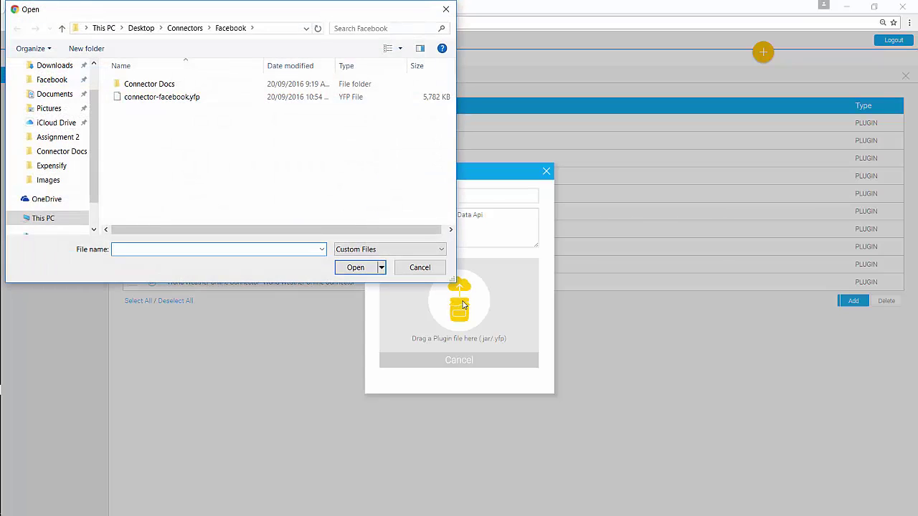
{"action": "left_click", "coordinate": [164, 100]}
{"action": "left_click", "coordinate": [356, 267]}
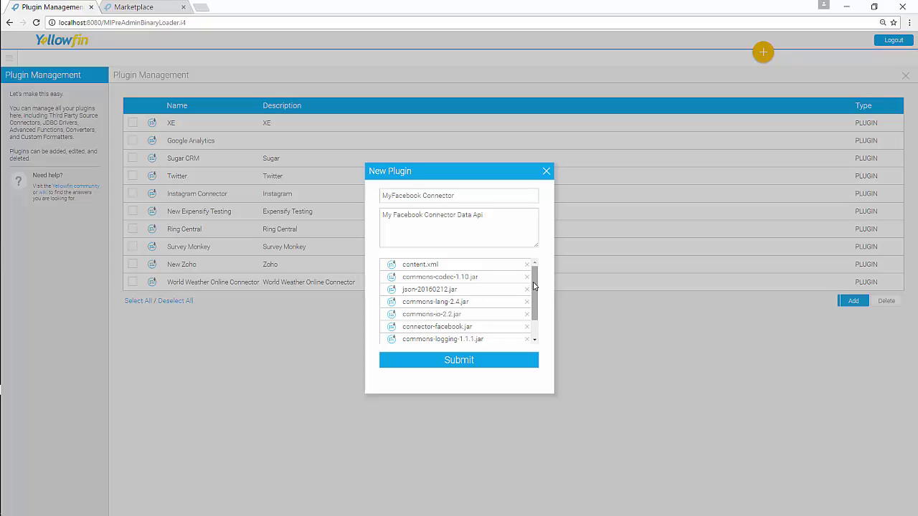
{"action": "scroll", "coordinate": [533, 286], "scroll_direction": "down", "scroll_amount": 2}
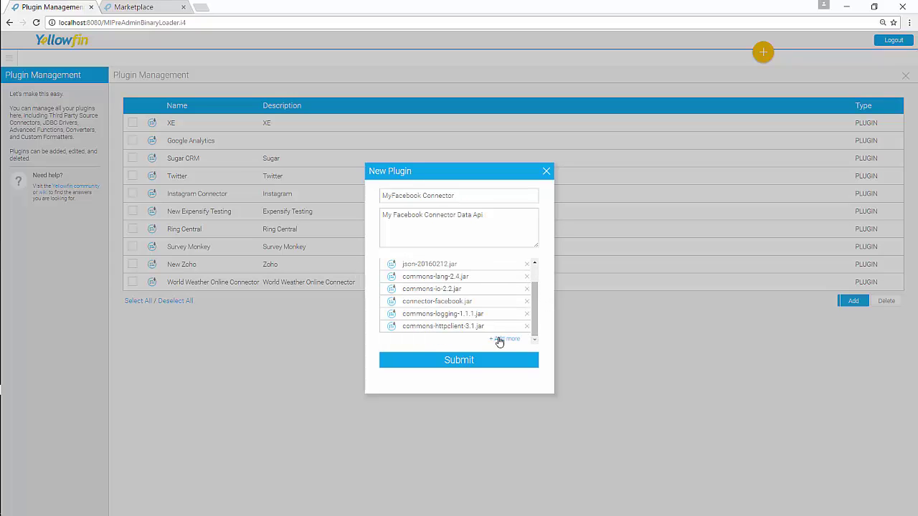
{"action": "left_click", "coordinate": [461, 362]}
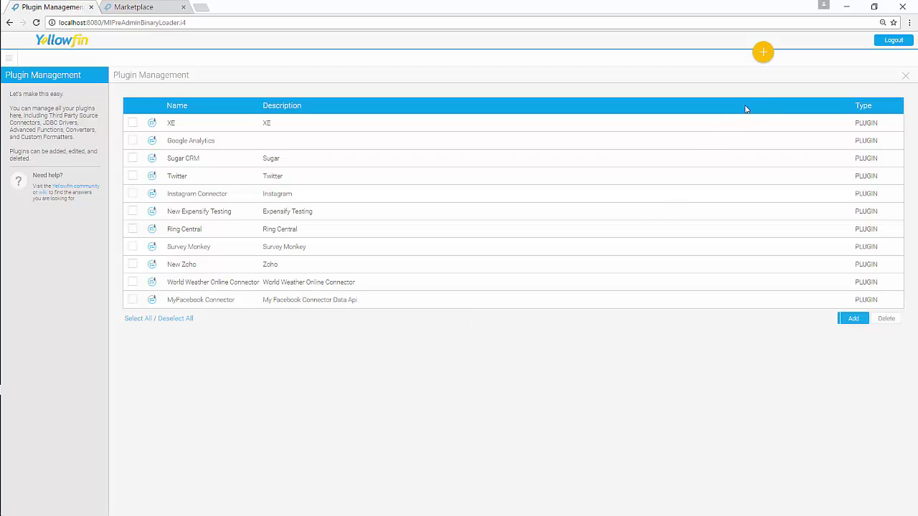
- Choose Create > Data Source to show the New Connection platforms, including Facebook
{"action": "left_click", "coordinate": [764, 54]}
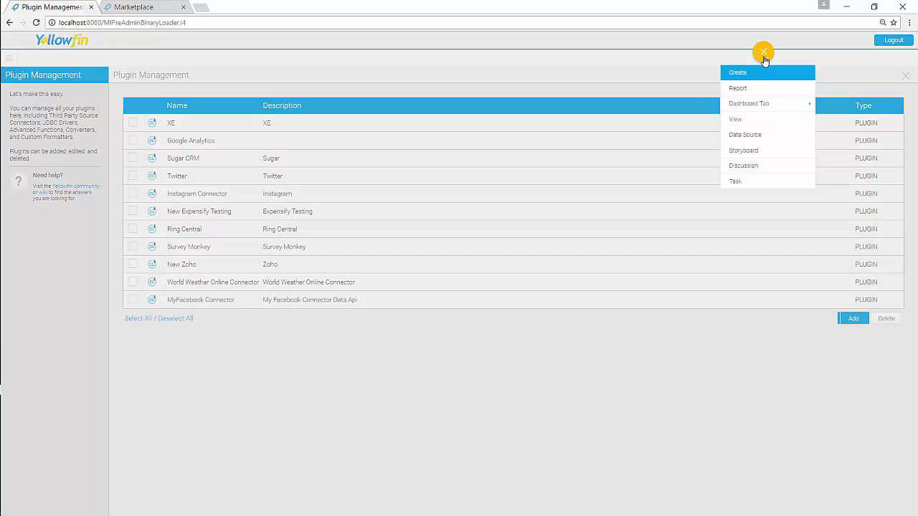
{"action": "left_click", "coordinate": [752, 138]}
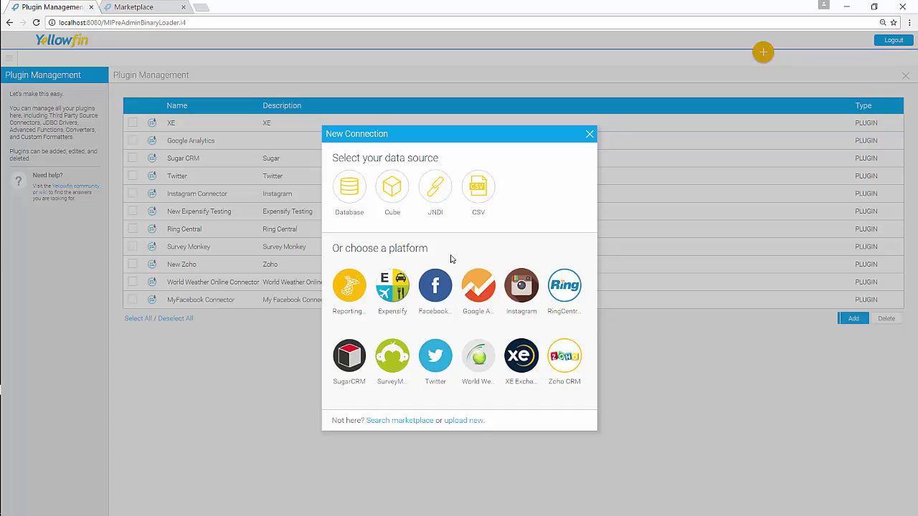
{"action": "mouse_move", "coordinate": [438, 286]}
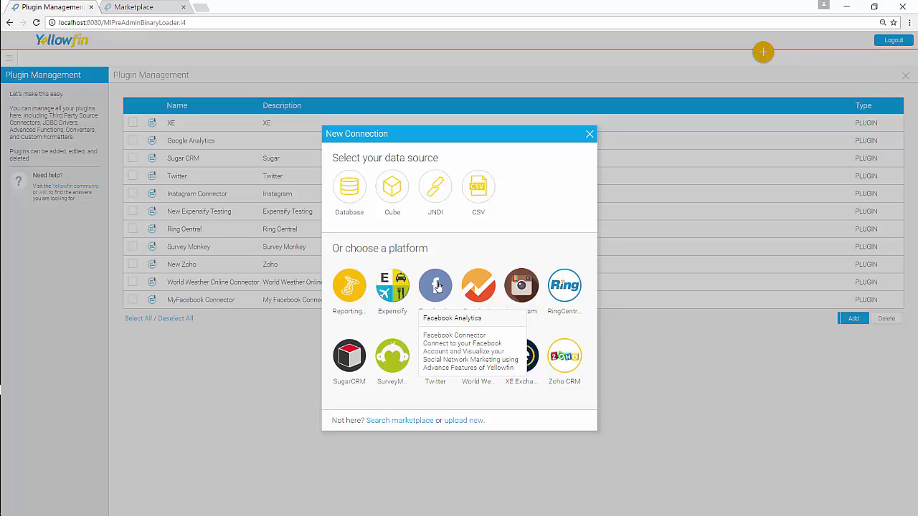
- Create a Facebook connection named 'MyFacebookConnection' described as 'My Facebook Insights'
{"action": "left_click", "coordinate": [438, 287]}
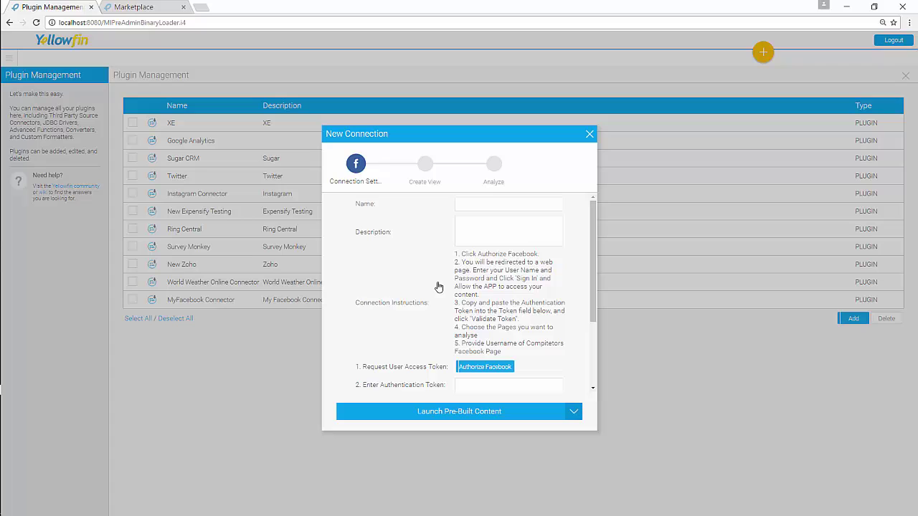
{"action": "left_click", "coordinate": [468, 203]}
{"action": "type", "text": "MyFace"}
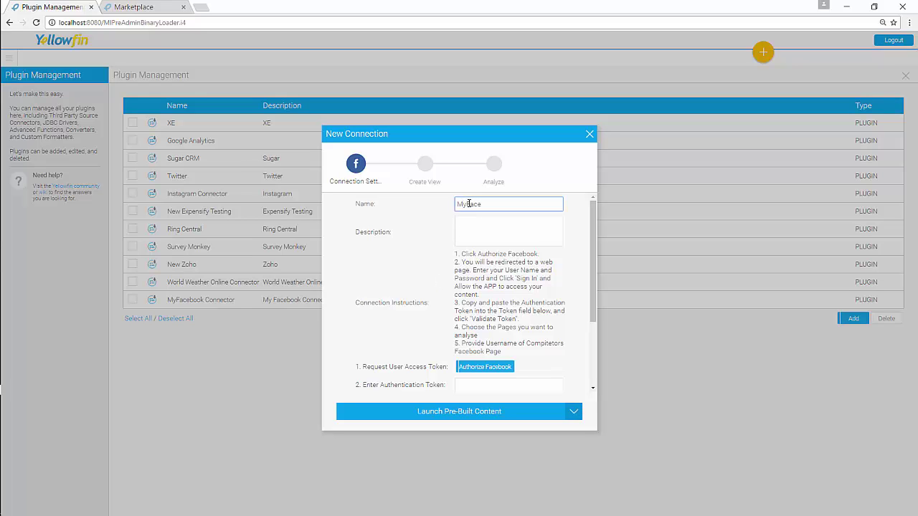
{"action": "type", "text": "bookConnection"}
{"action": "key", "text": "Tab"}
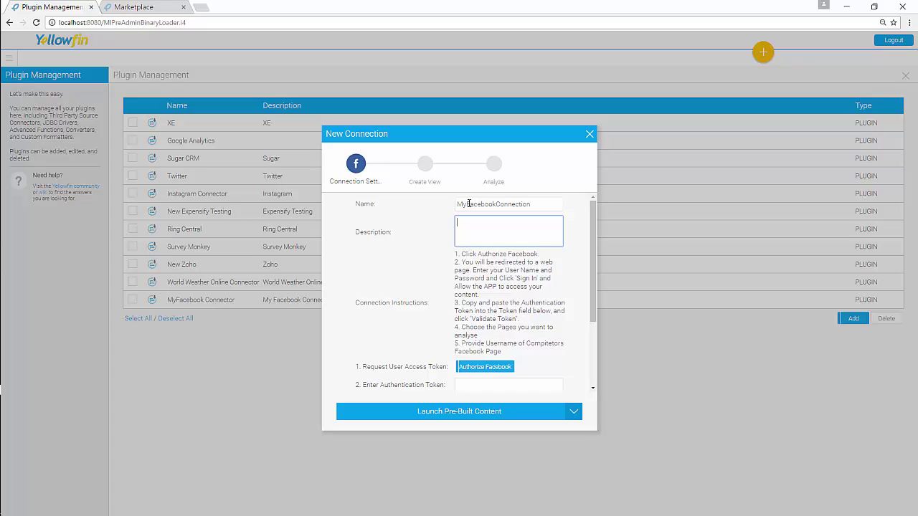
{"action": "type", "text": "My Facebook Insights"}
{"action": "left_click_drag", "start_coordinate": [589, 296], "coordinate": [589, 342]}
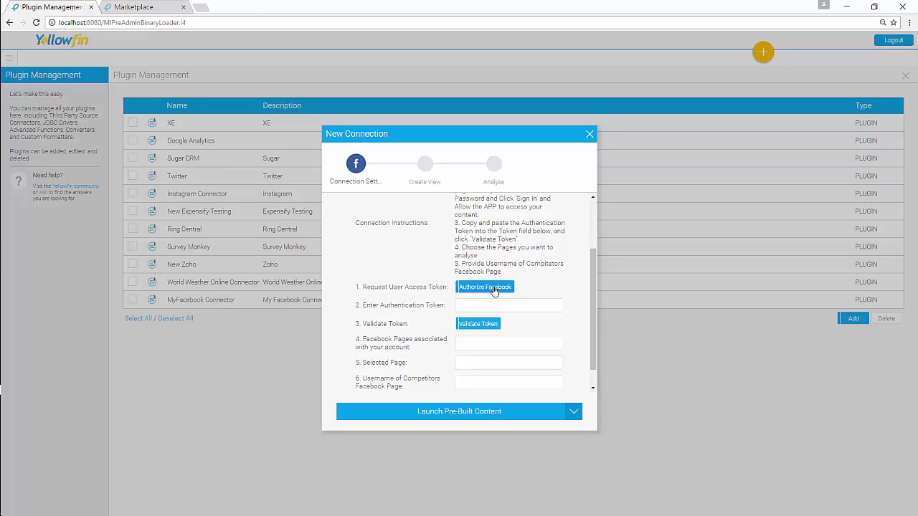
- Authorize Facebook, continuing with the account and allowing the app to manage its pages
{"action": "left_click", "coordinate": [494, 291]}
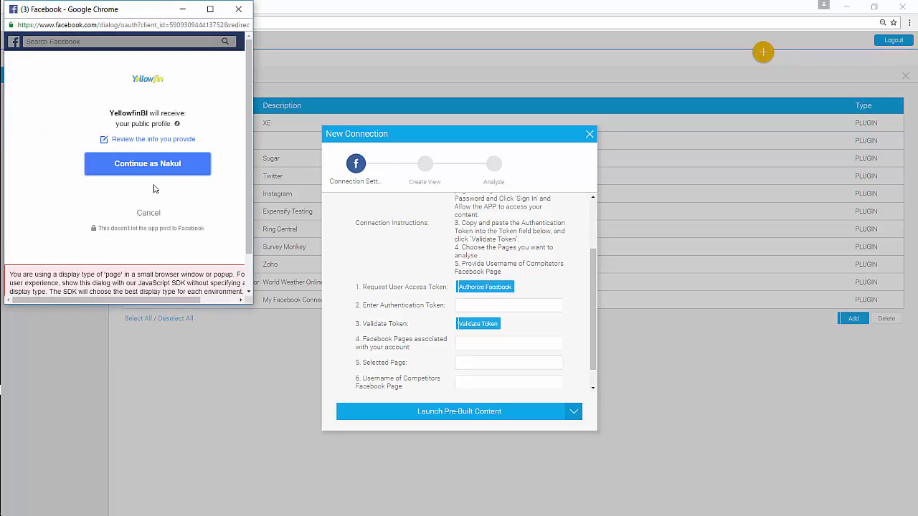
{"action": "left_click", "coordinate": [142, 170]}
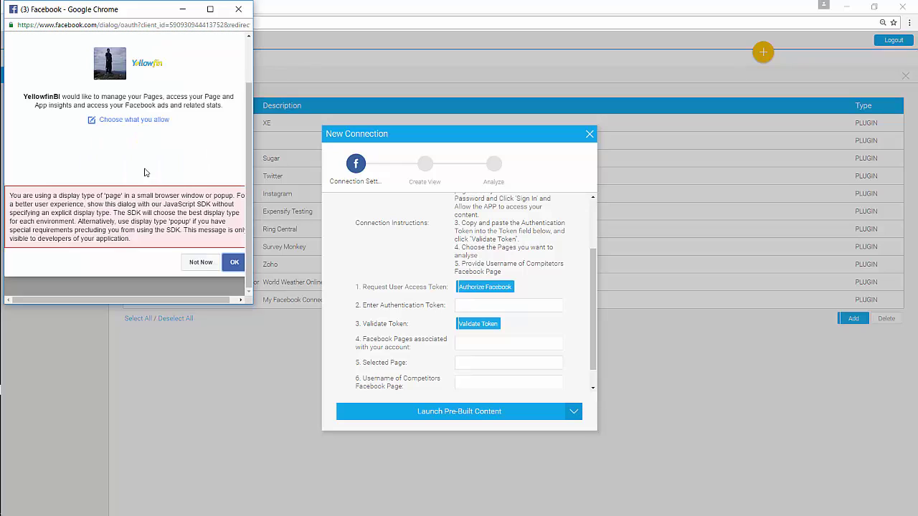
{"action": "left_click", "coordinate": [238, 266]}
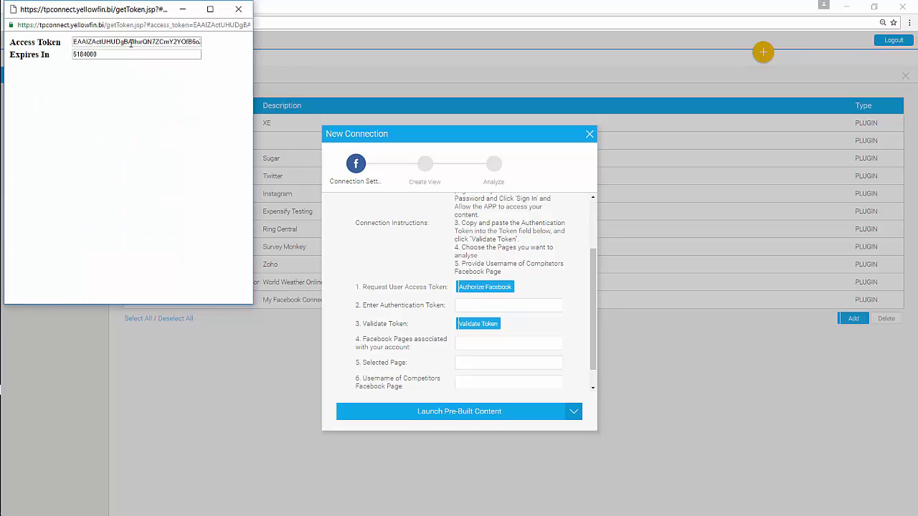
- Copy the returned access token into the Enter Authentication Token field
{"action": "double_click", "coordinate": [132, 42]}
{"action": "right_click", "coordinate": [132, 42]}
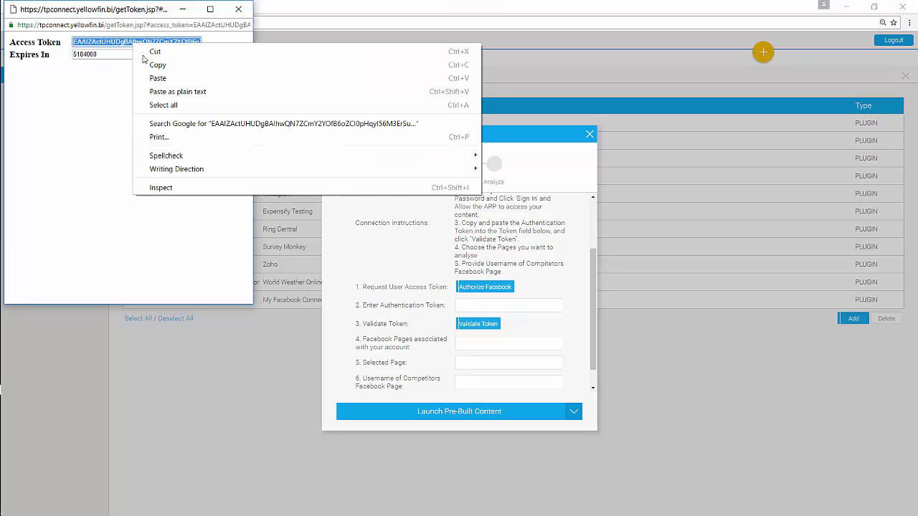
{"action": "left_click", "coordinate": [165, 65]}
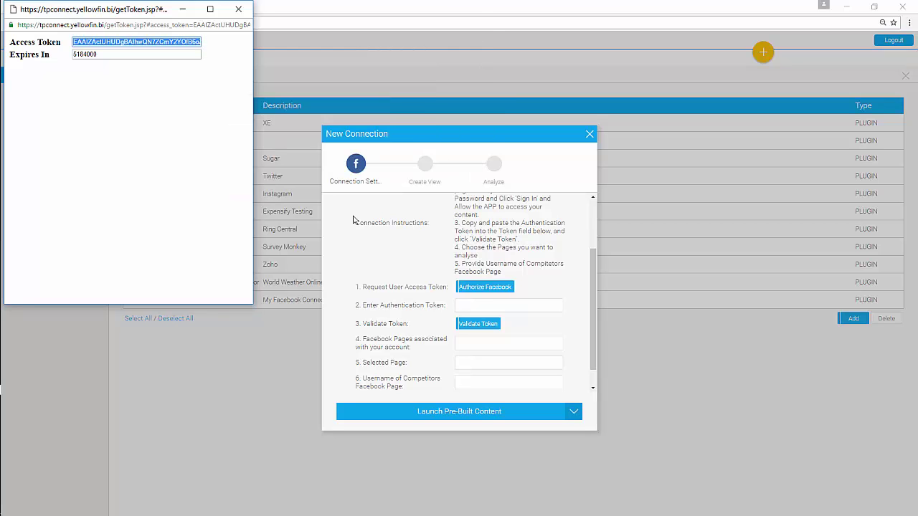
{"action": "left_click", "coordinate": [470, 305]}
{"action": "right_click", "coordinate": [469, 305]}
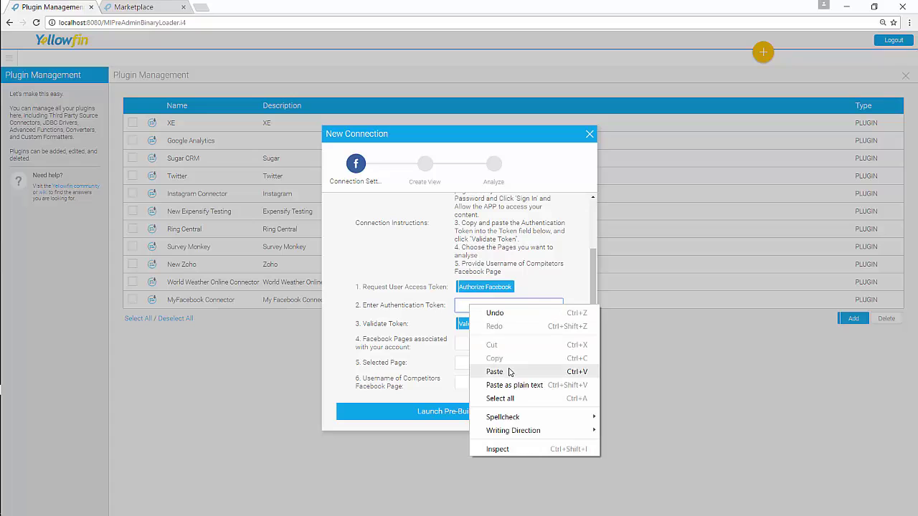
{"action": "left_click", "coordinate": [495, 371]}
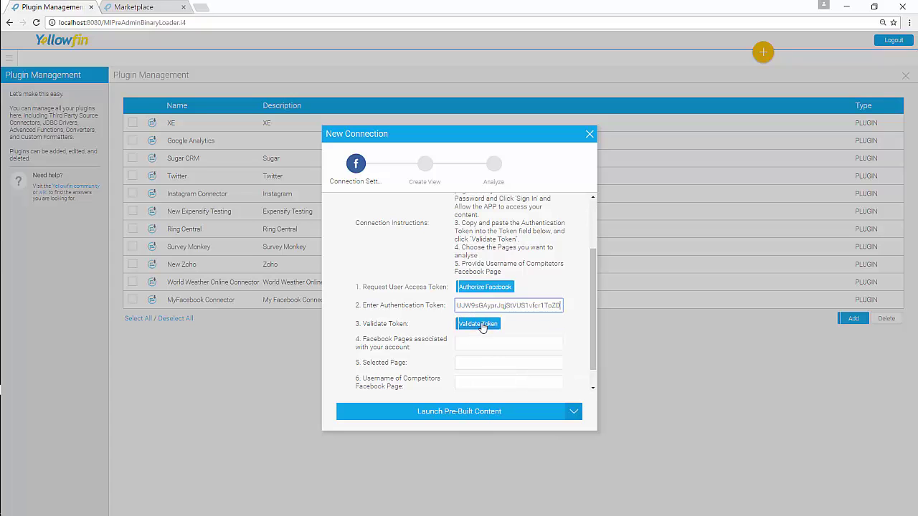
- Validate the token and copy the associated Facebook Pages list into Selected Page
{"action": "left_click", "coordinate": [481, 324]}
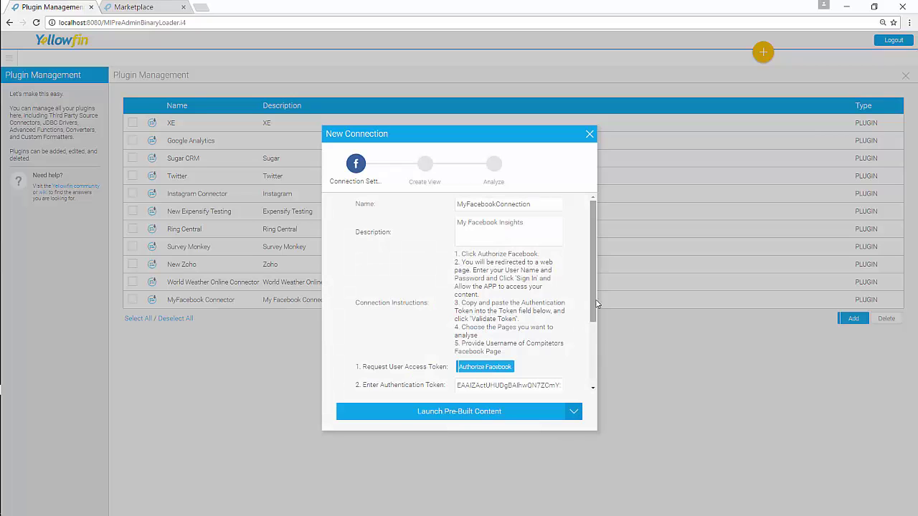
{"action": "left_click_drag", "start_coordinate": [592, 303], "coordinate": [592, 388]}
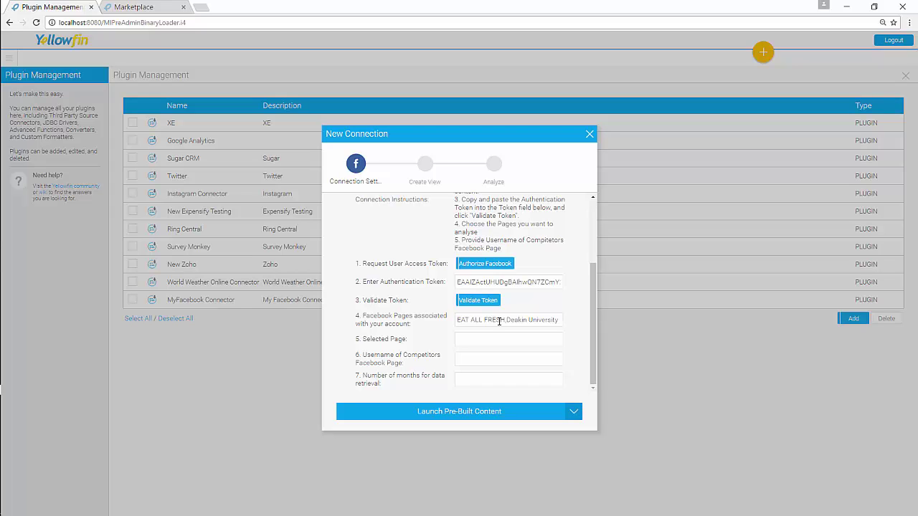
{"action": "left_click_drag", "start_coordinate": [456, 322], "coordinate": [469, 321]}
{"action": "key", "text": "ctrl+a"}
{"action": "right_click", "coordinate": [467, 321]}
{"action": "left_click", "coordinate": [502, 344]}
{"action": "left_click", "coordinate": [472, 342]}
{"action": "right_click", "coordinate": [470, 343]}
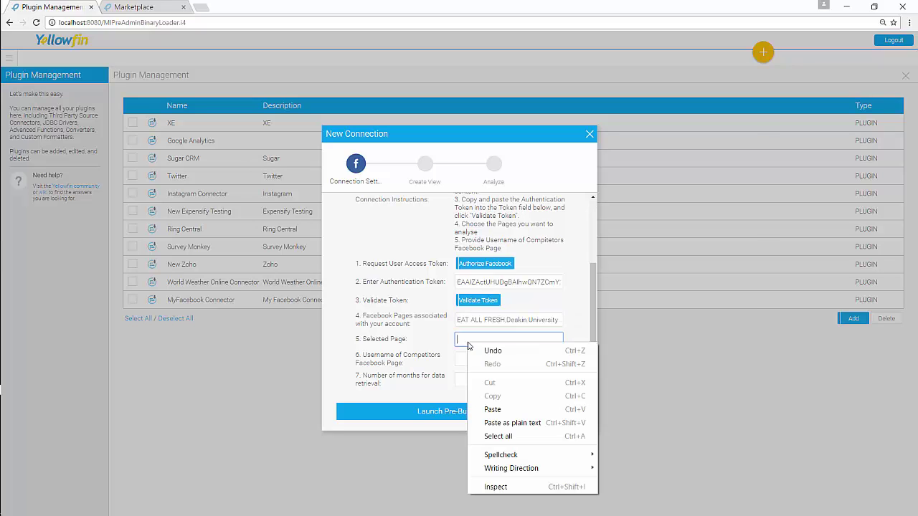
{"action": "left_click", "coordinate": [506, 408]}
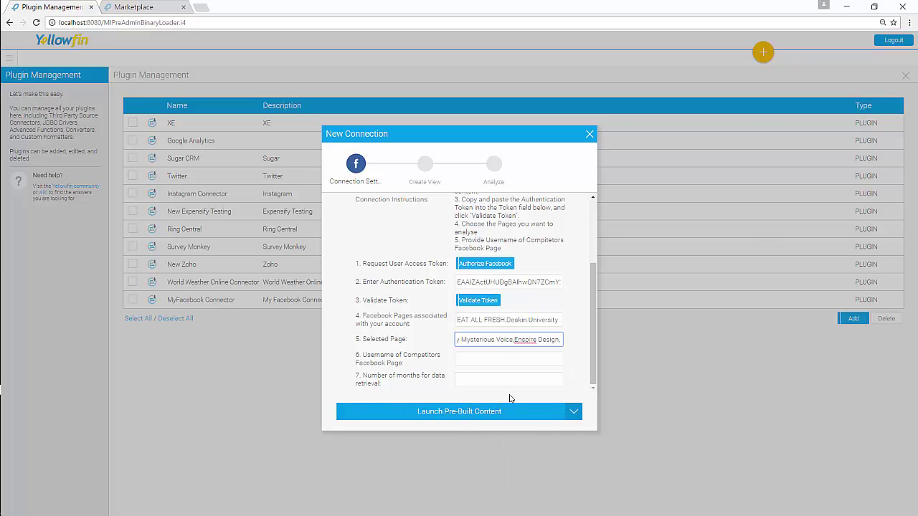
- Set the competitor page username to eatfresh.org and retrieve 3 months of data
{"action": "left_click", "coordinate": [481, 361]}
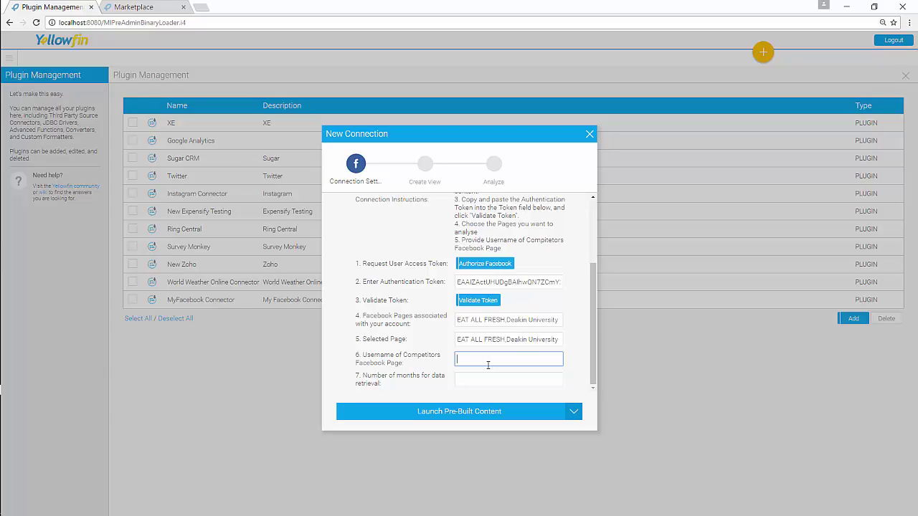
{"action": "type", "text": "eat"}
{"action": "type", "text": "fres"}
{"action": "type", "text": "h c"}
{"action": "left_click", "coordinate": [486, 380]}
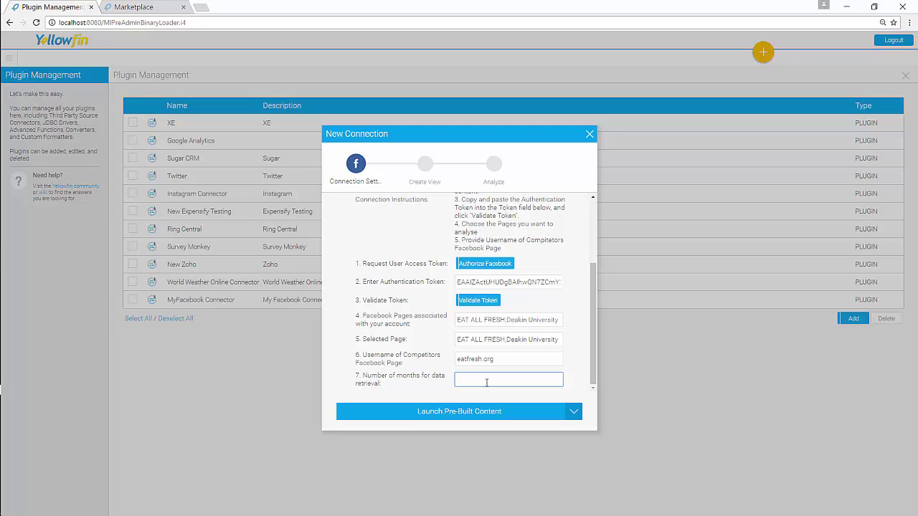
{"action": "type", "text": "3"}
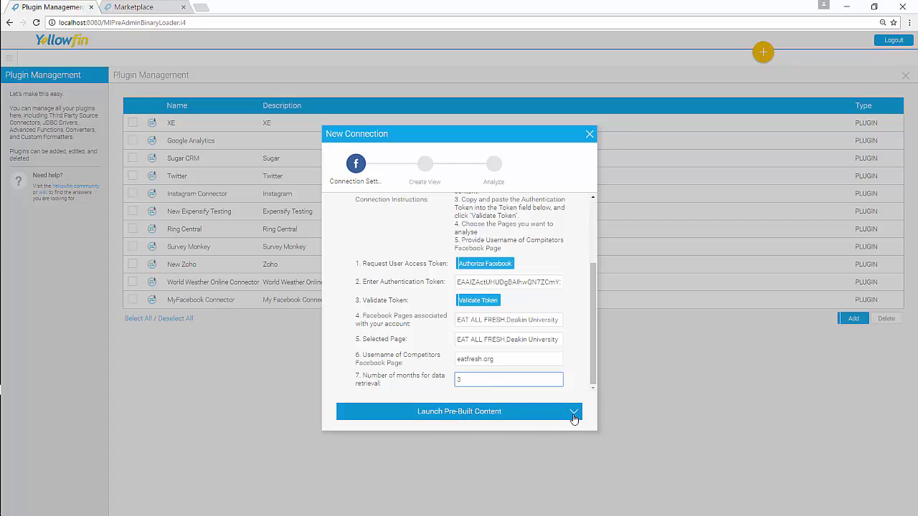
- Test the Facebook connection, then launch its pre-built content
{"action": "left_click", "coordinate": [574, 414]}
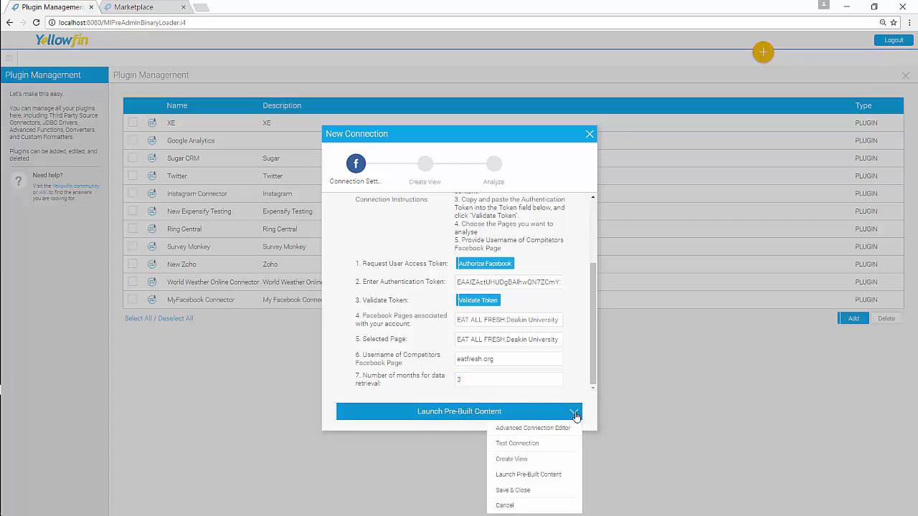
{"action": "left_click", "coordinate": [534, 443]}
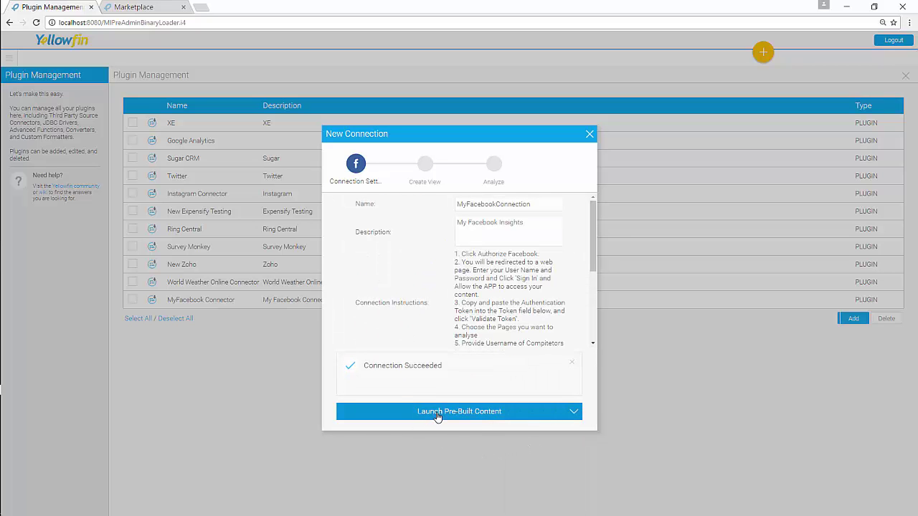
{"action": "left_click", "coordinate": [436, 413]}
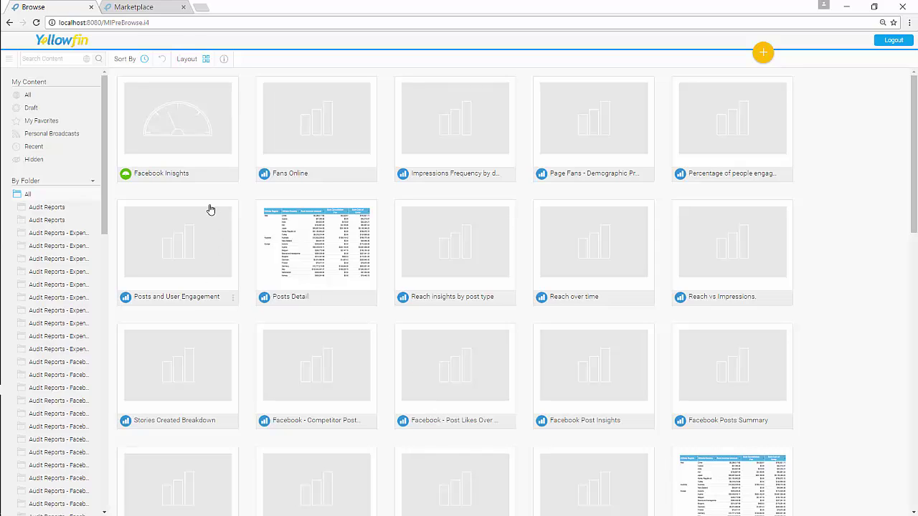
- Open the Facebook Insights dashboard and add its tab permanently
{"action": "left_click", "coordinate": [166, 155]}
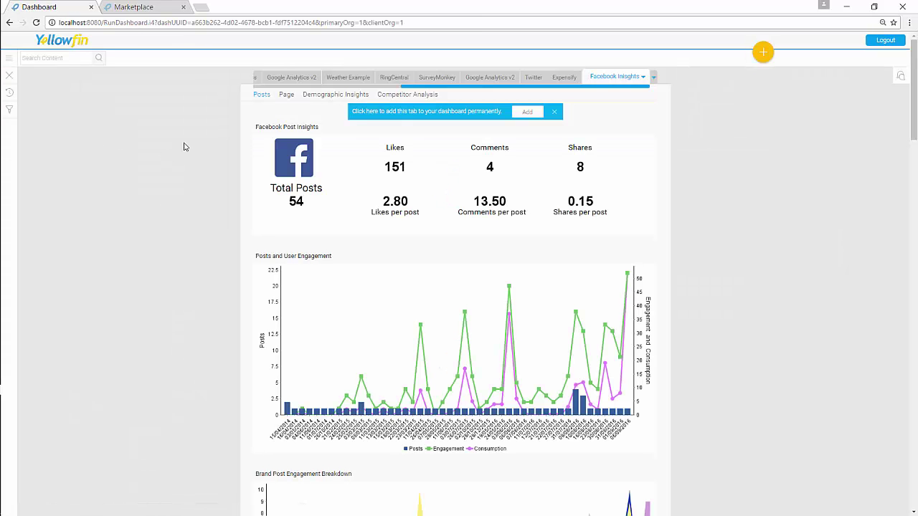
{"action": "left_click", "coordinate": [526, 114]}
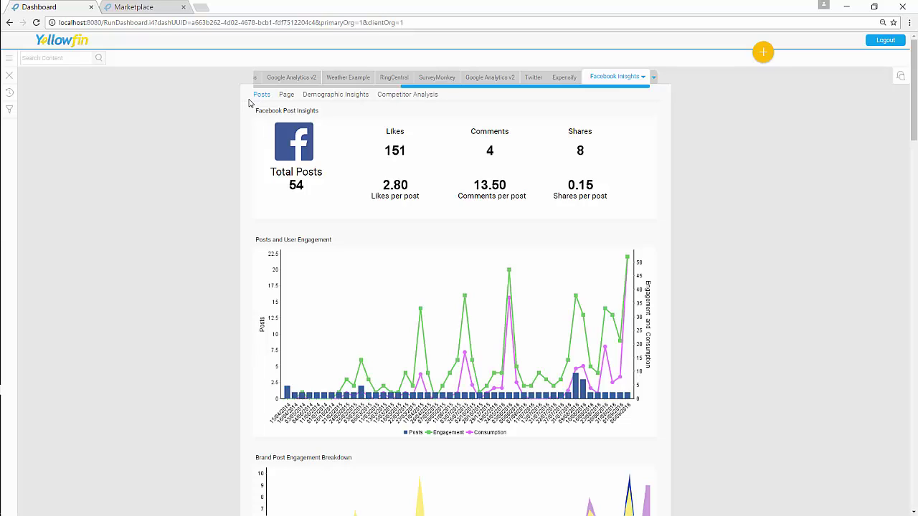
- Browse the Page summary and fan Demographic Insights charts, then open Competitor Analysis with post statistics, likes and heatmap
{"action": "left_click", "coordinate": [286, 96]}
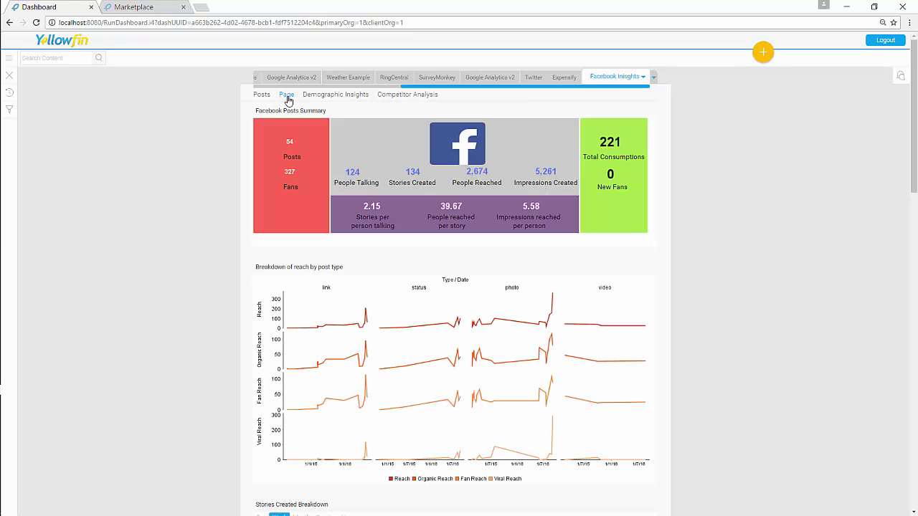
{"action": "left_click", "coordinate": [337, 103]}
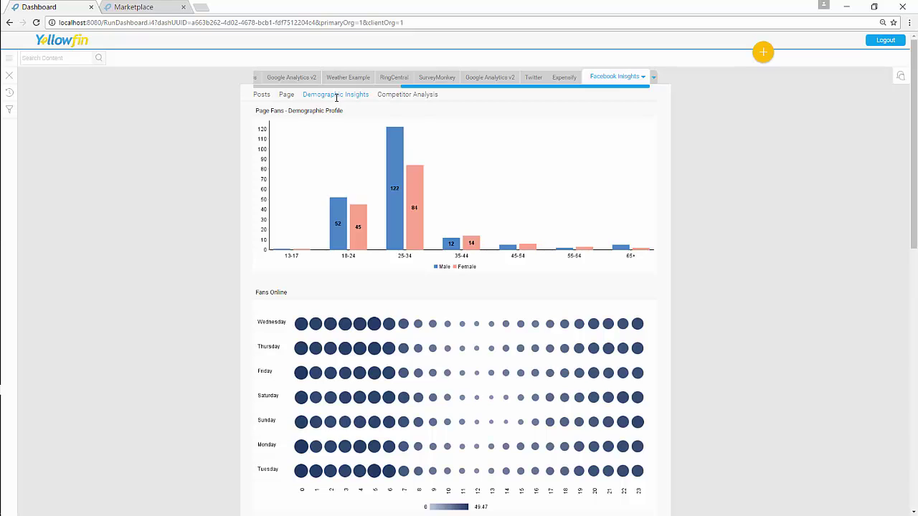
{"action": "left_click", "coordinate": [395, 95]}
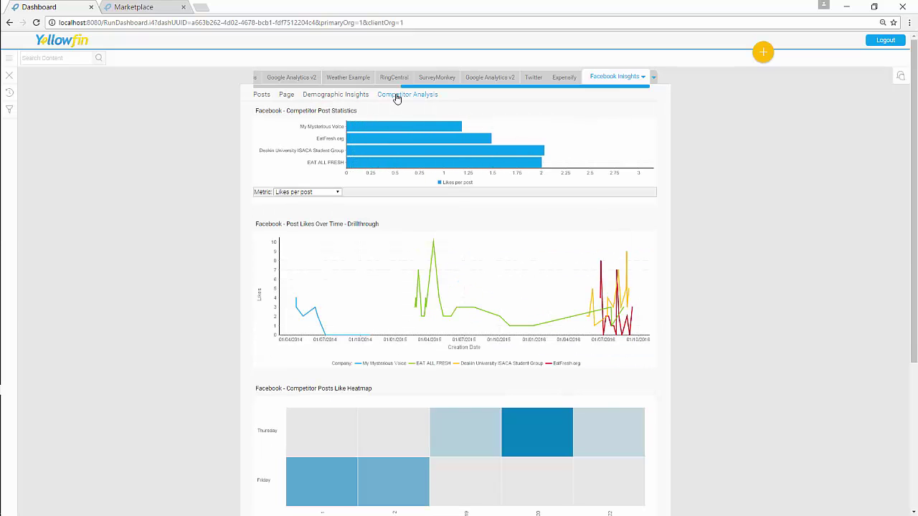